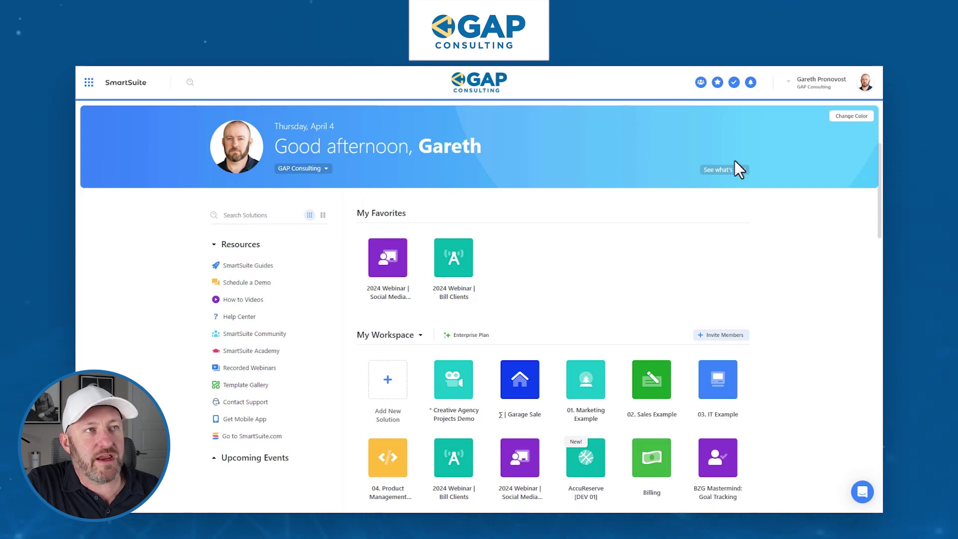
Open team management in Workspace Administration and preview the teams as cards before returning to the list layout.
click(866, 85)
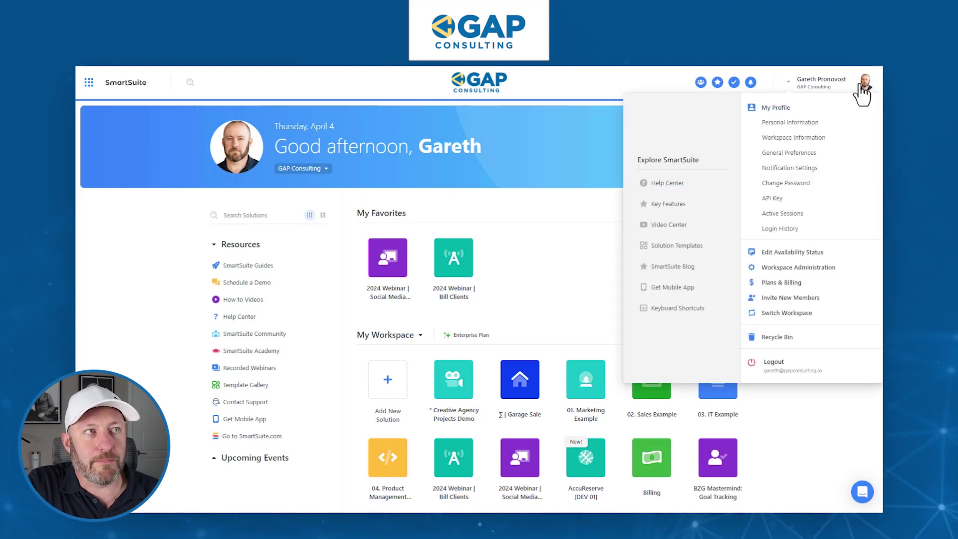
click(821, 269)
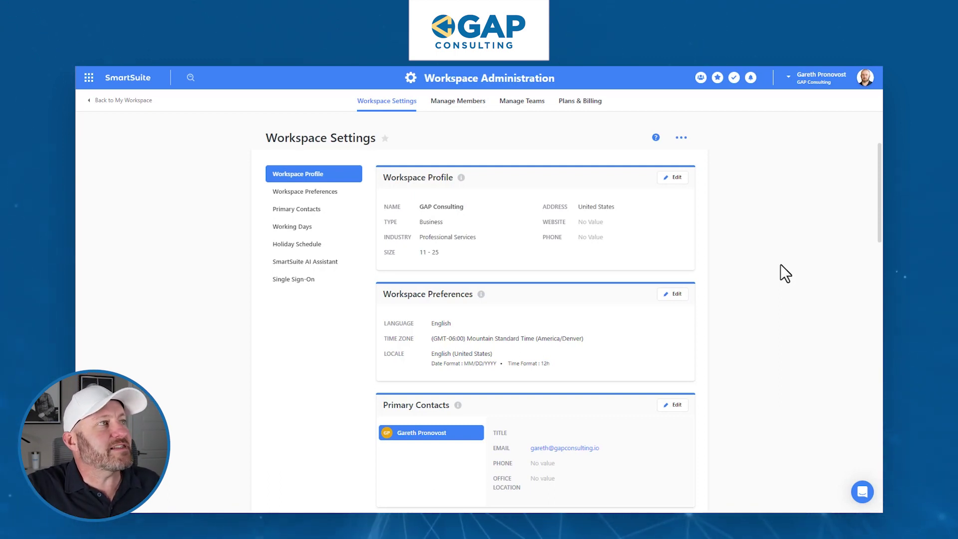
click(542, 107)
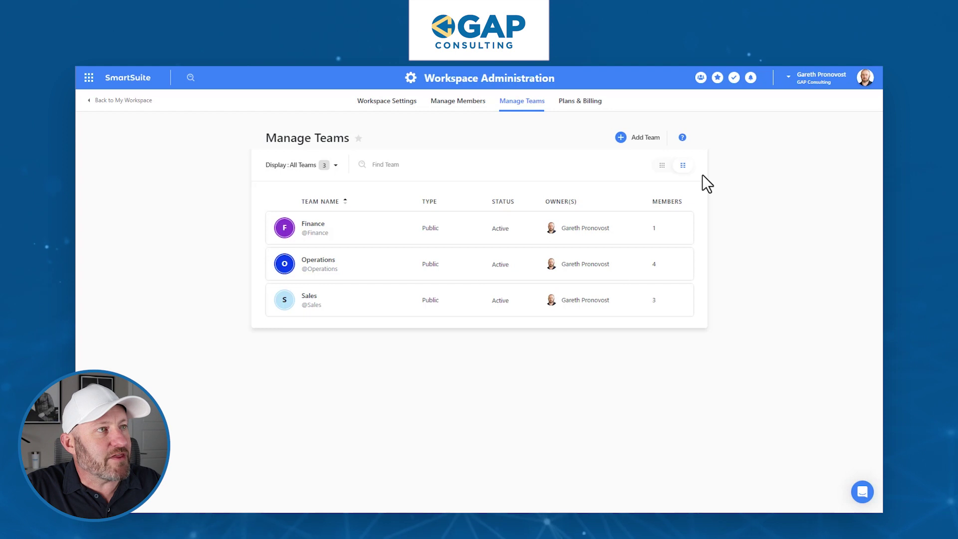
click(664, 165)
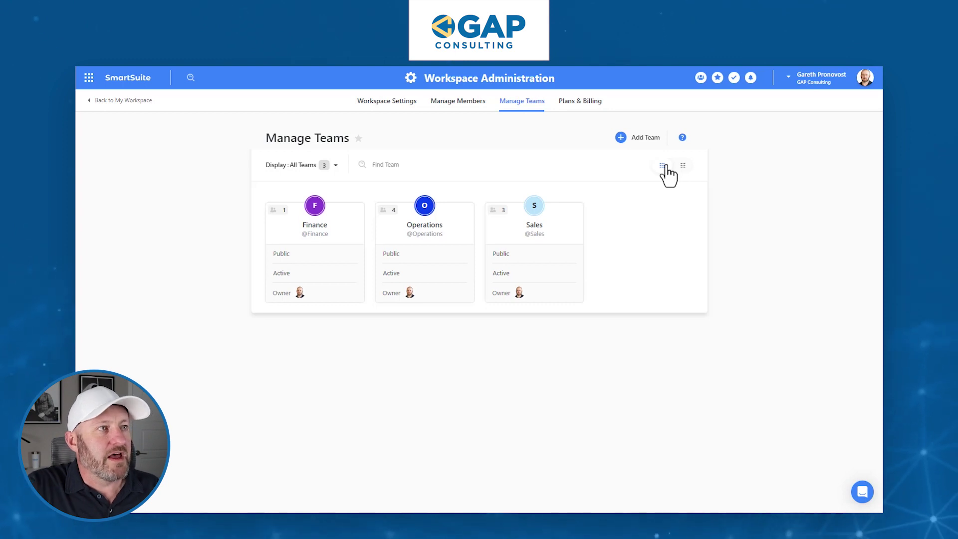
click(682, 167)
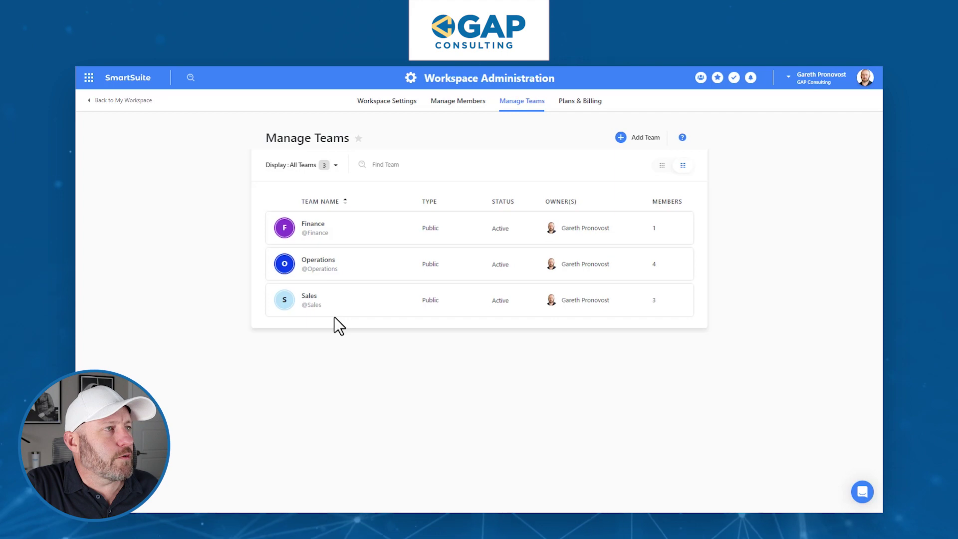
Examine the Finance team's members, owners and name settings, and check the status options of the Operations team.
click(321, 233)
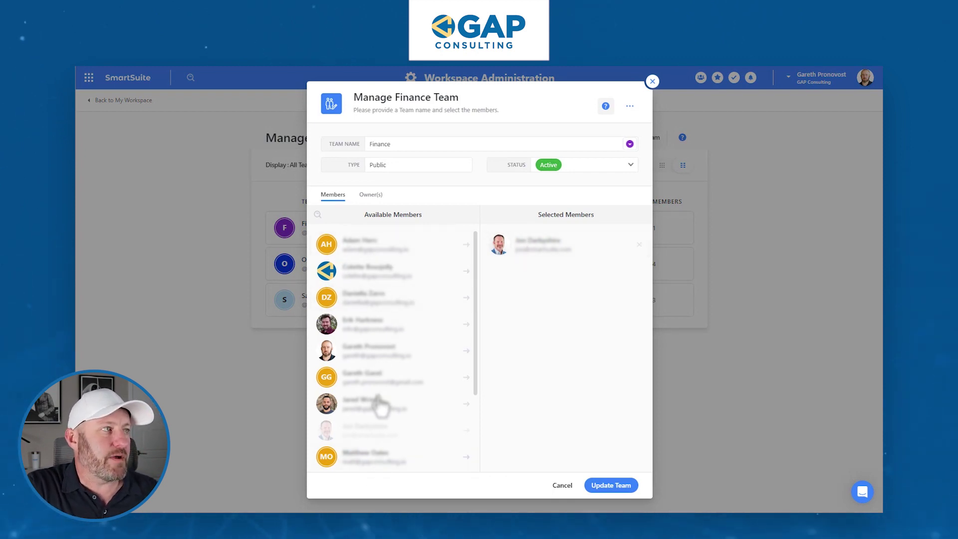
scroll(382, 285, down, 3)
scroll(394, 380, up, 3)
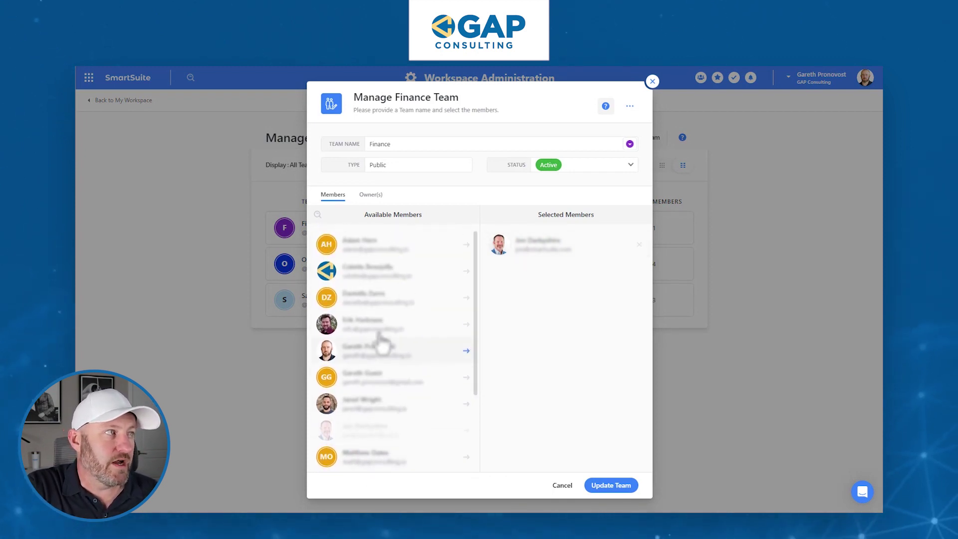
click(370, 196)
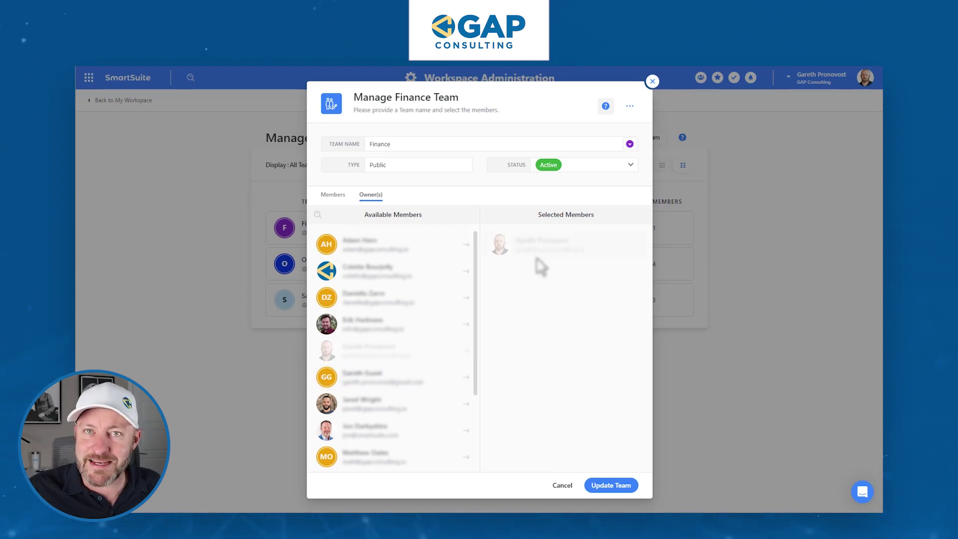
double_click(416, 143)
click(630, 145)
click(632, 145)
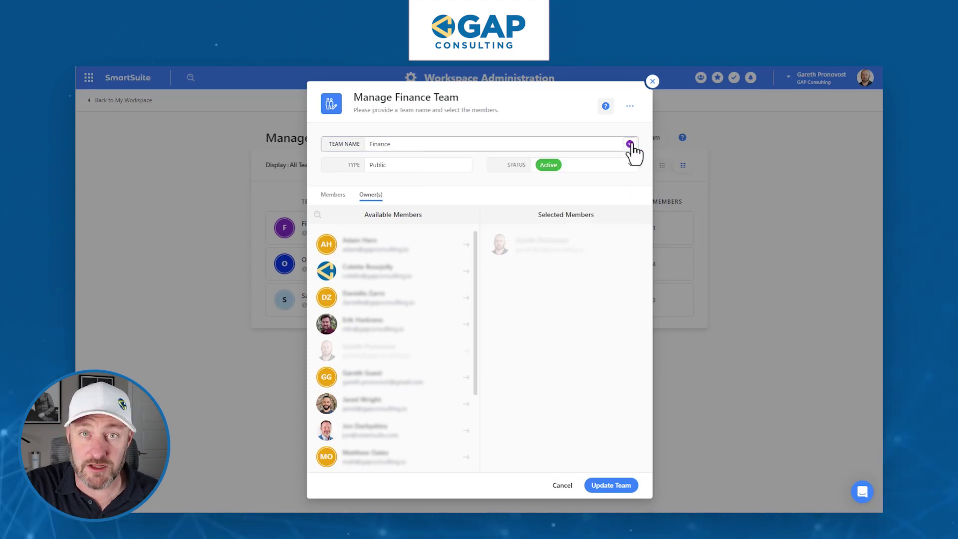
click(652, 82)
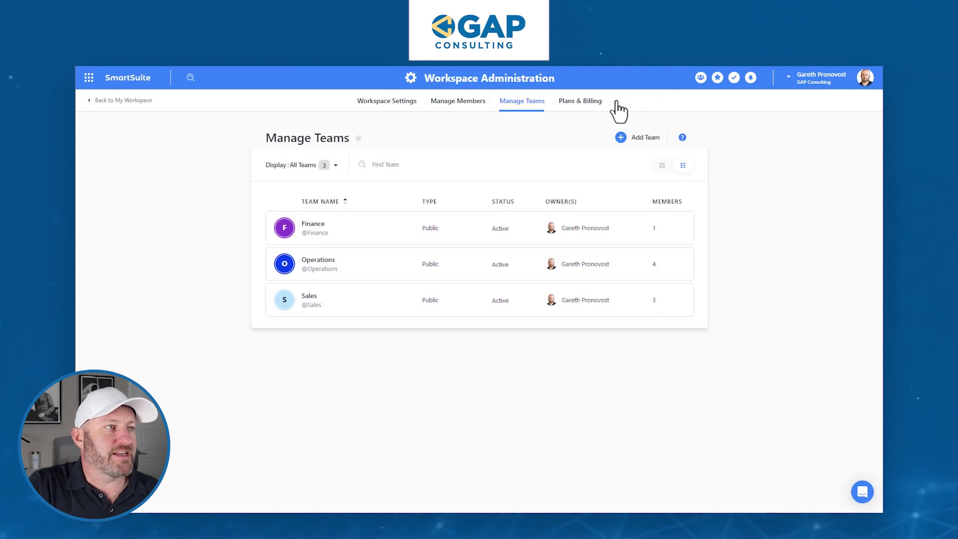
click(533, 267)
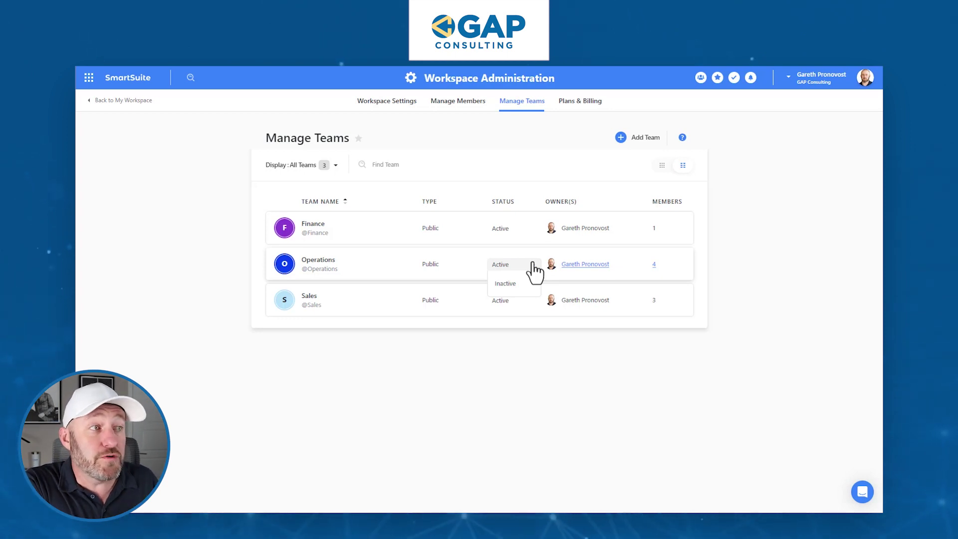
click(701, 271)
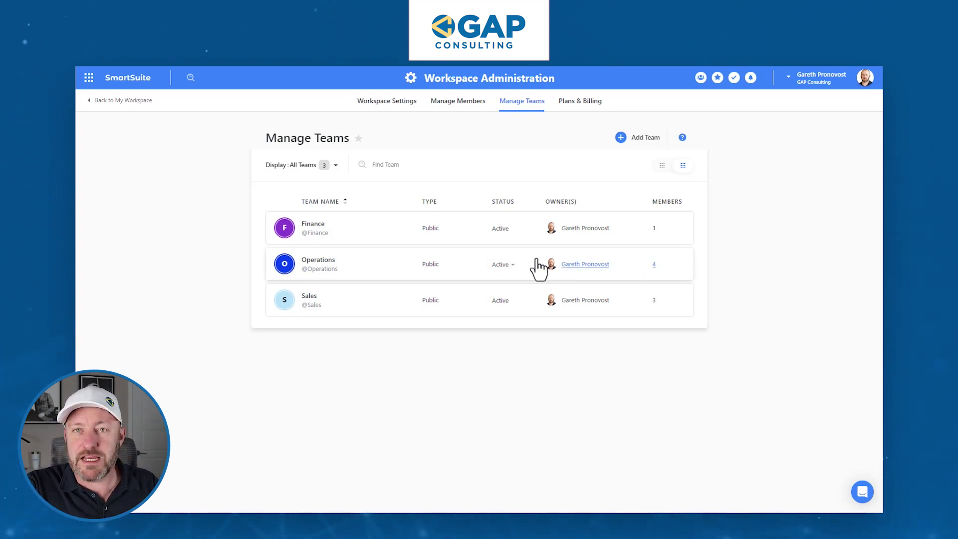
Add the guest account to the Operations team's members and update the team.
click(319, 264)
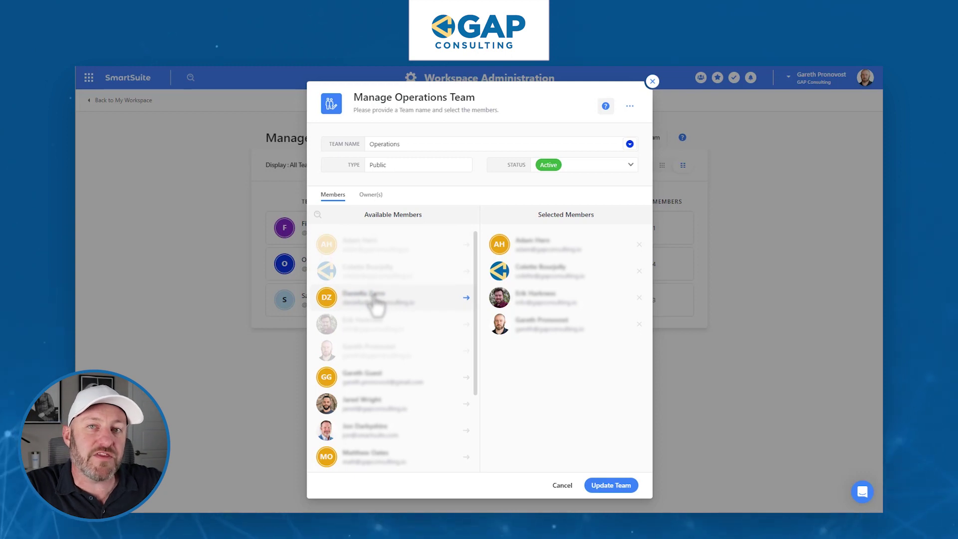
scroll(380, 350, down, 3)
scroll(380, 422, up, 3)
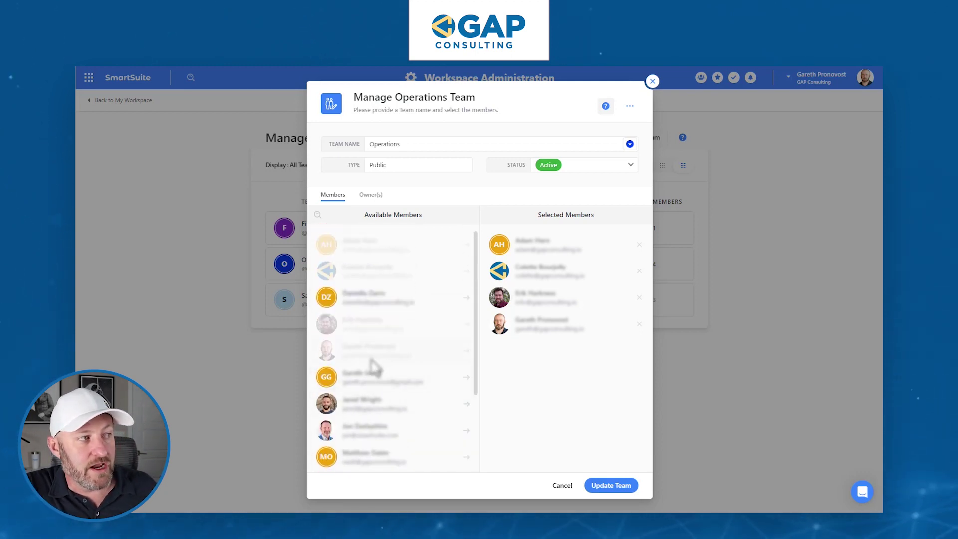
click(375, 371)
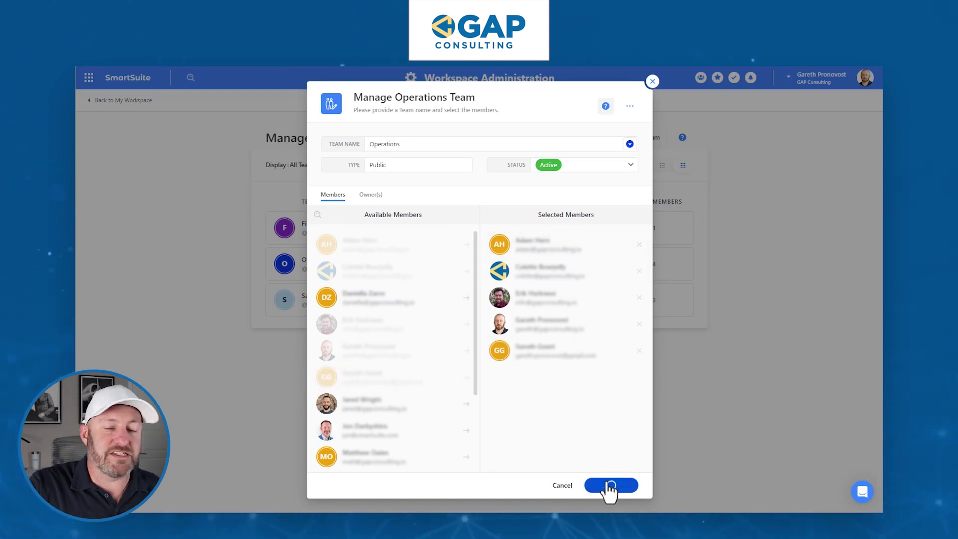
click(610, 486)
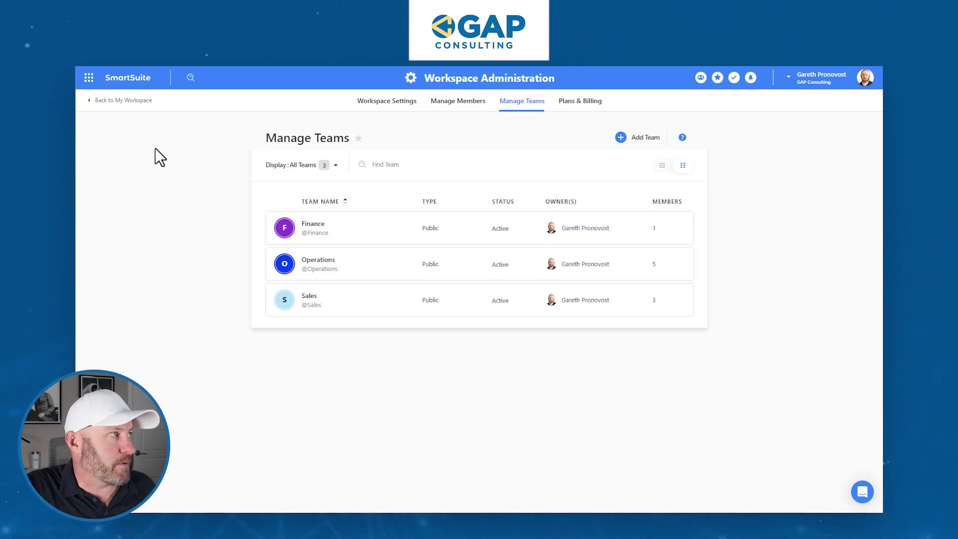
Add the Client Engagements template from the Template Gallery to the workspace and open the solution's permissions.
click(102, 101)
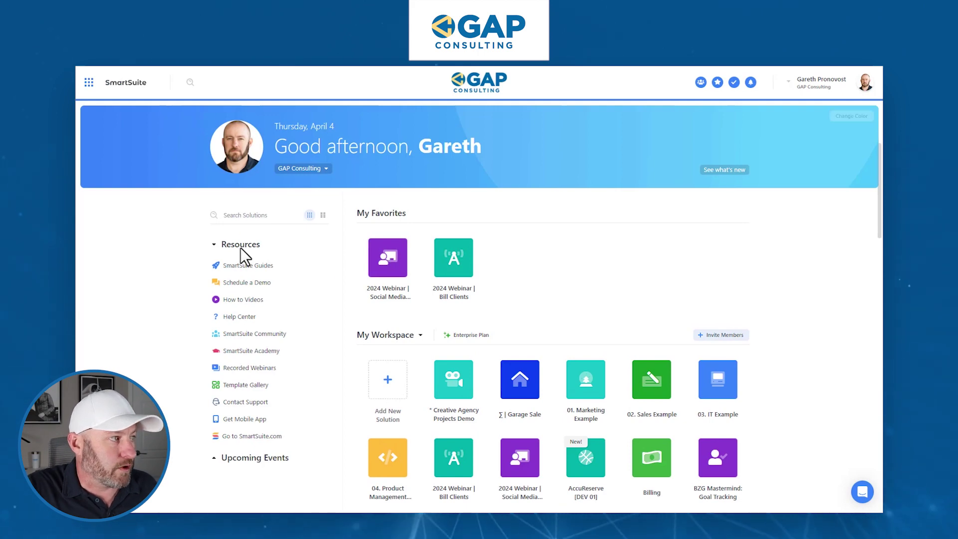
click(262, 386)
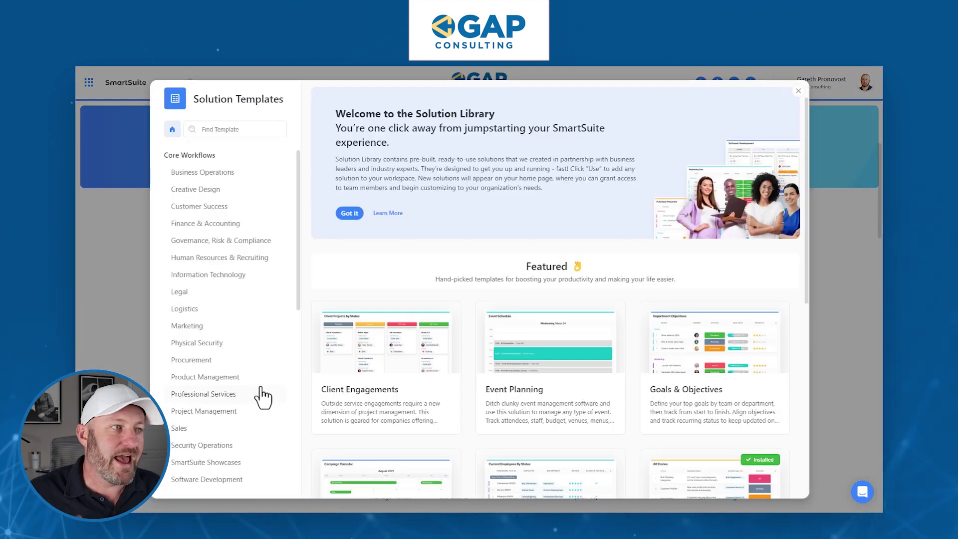
mouse_move(419, 372)
click(419, 422)
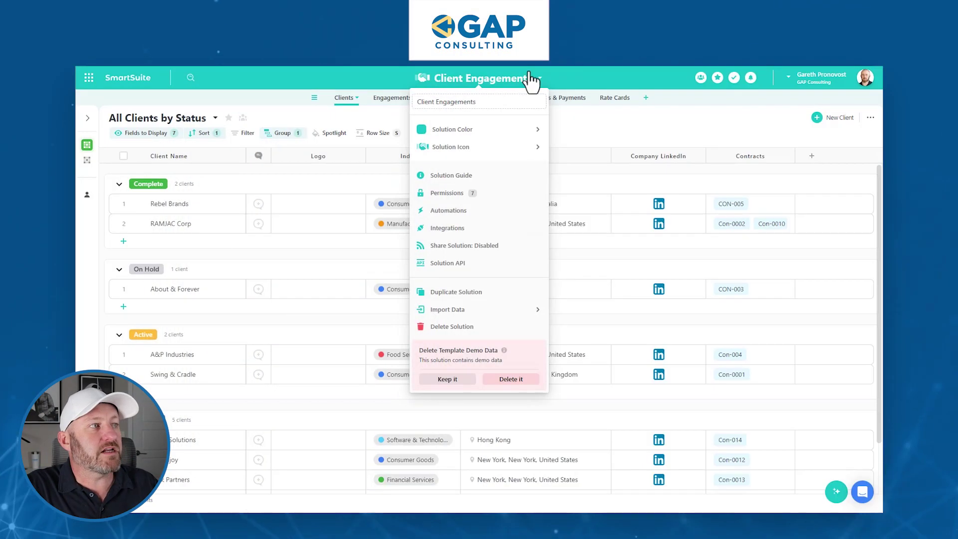
click(487, 195)
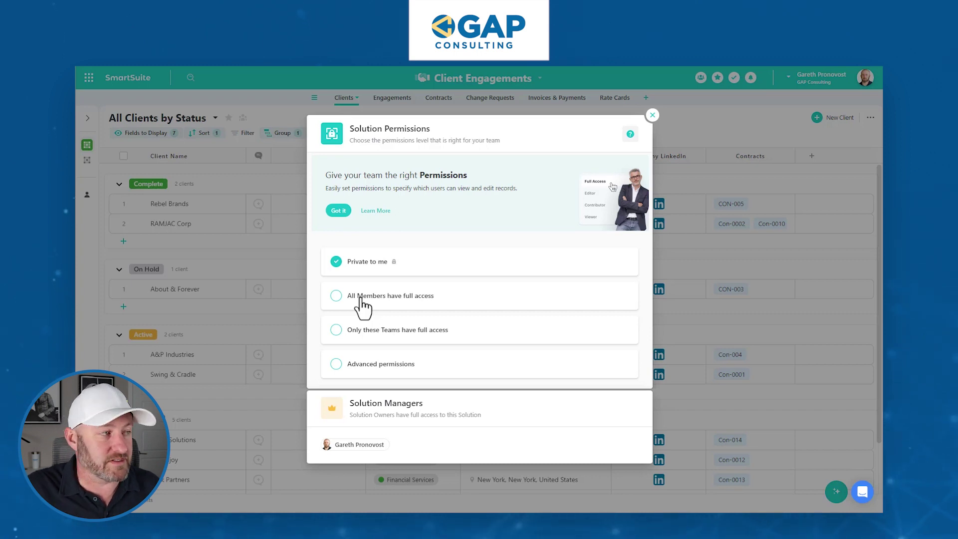
Restrict full access to the Client Engagements solution to the Sales and Finance teams.
click(360, 330)
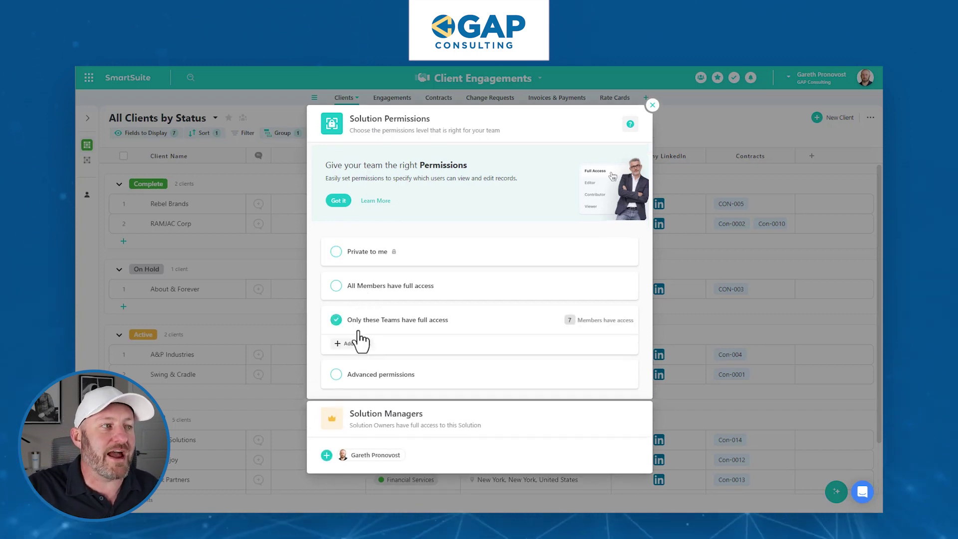
click(356, 345)
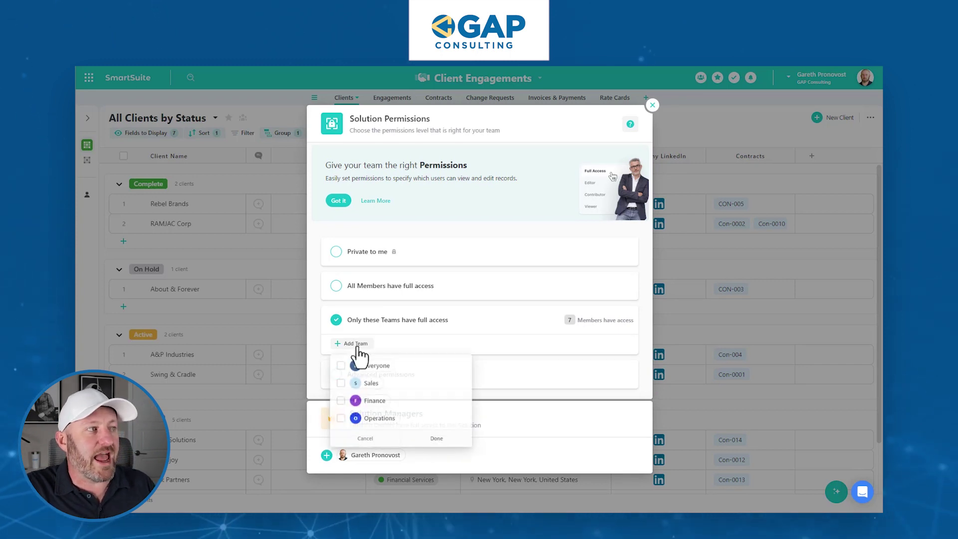
click(370, 383)
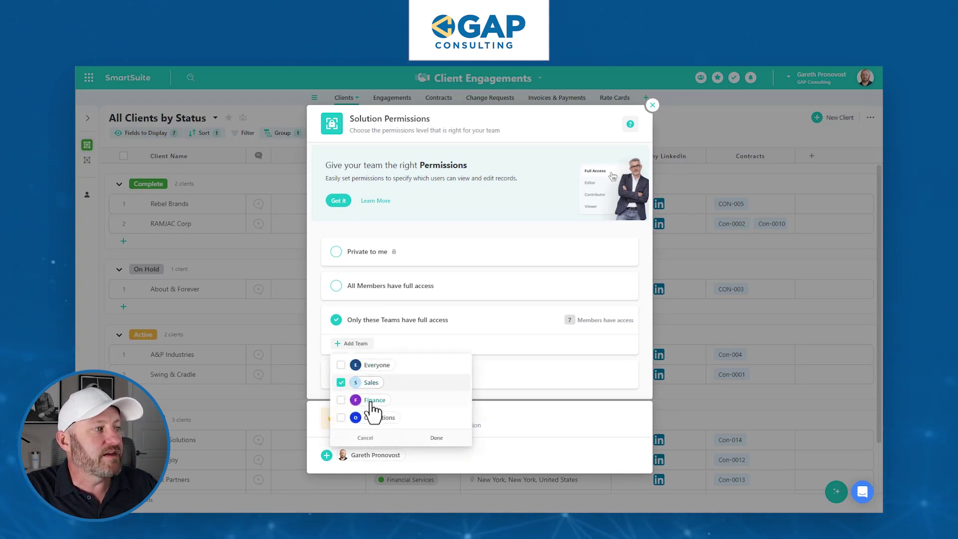
click(434, 439)
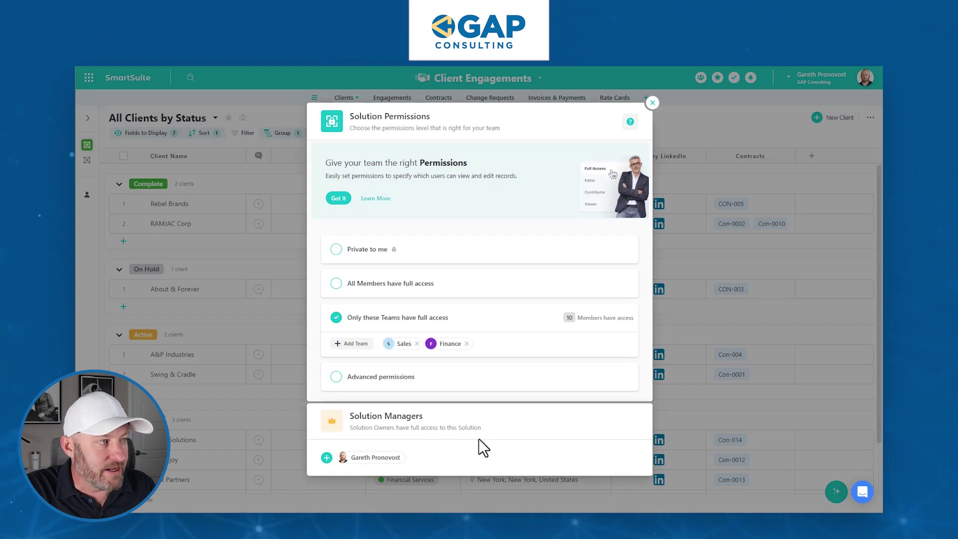
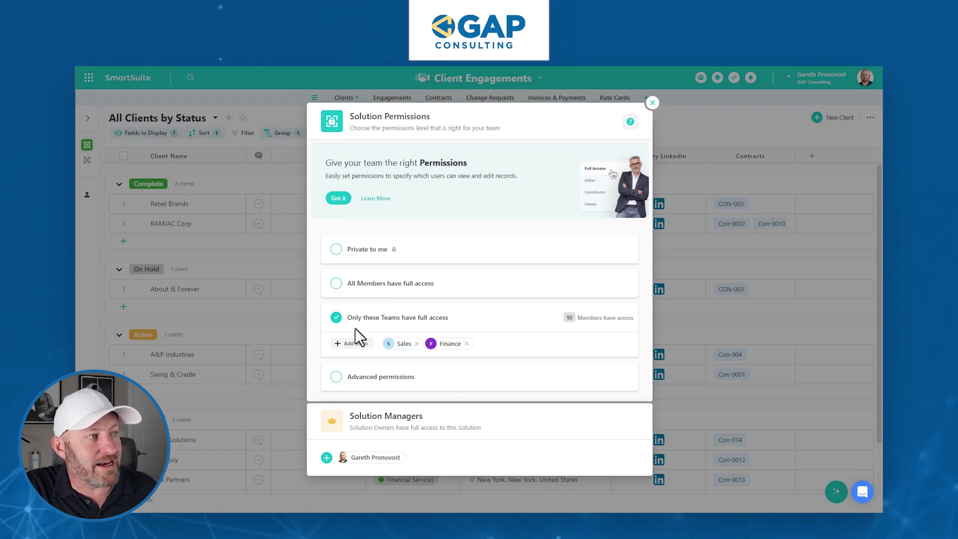
drag(356, 318, 453, 318)
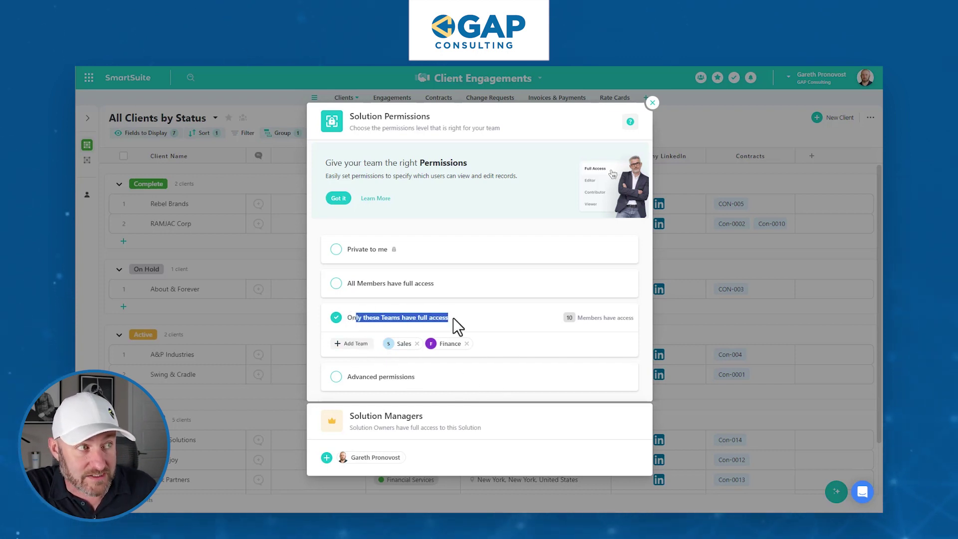
click(453, 317)
Switch the solution to advanced permissions and look through the members and teams available to add.
click(373, 379)
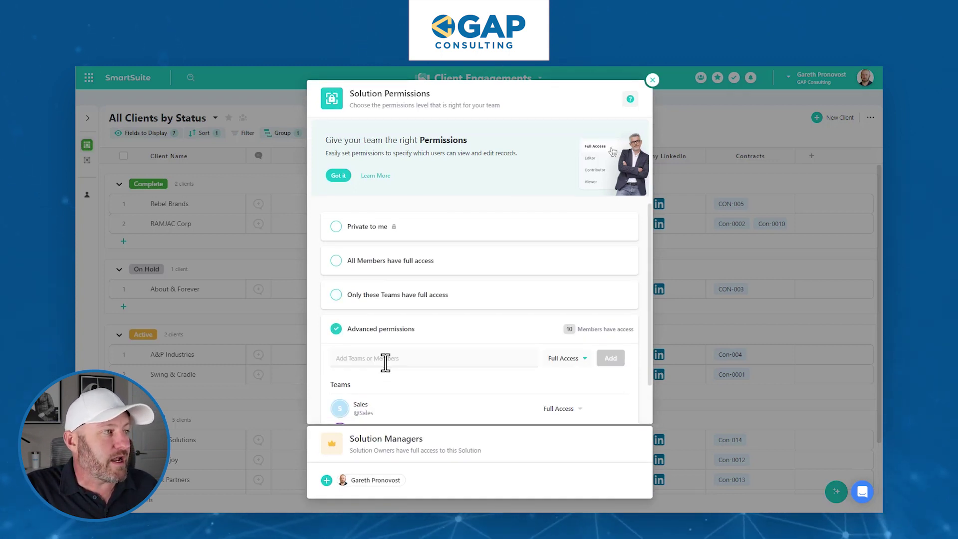
click(387, 357)
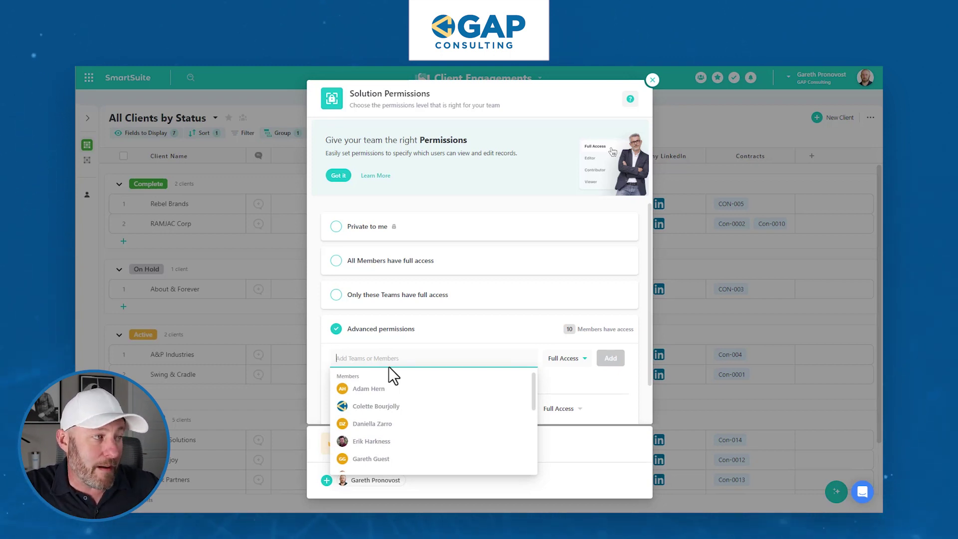
scroll(387, 422, down, 5)
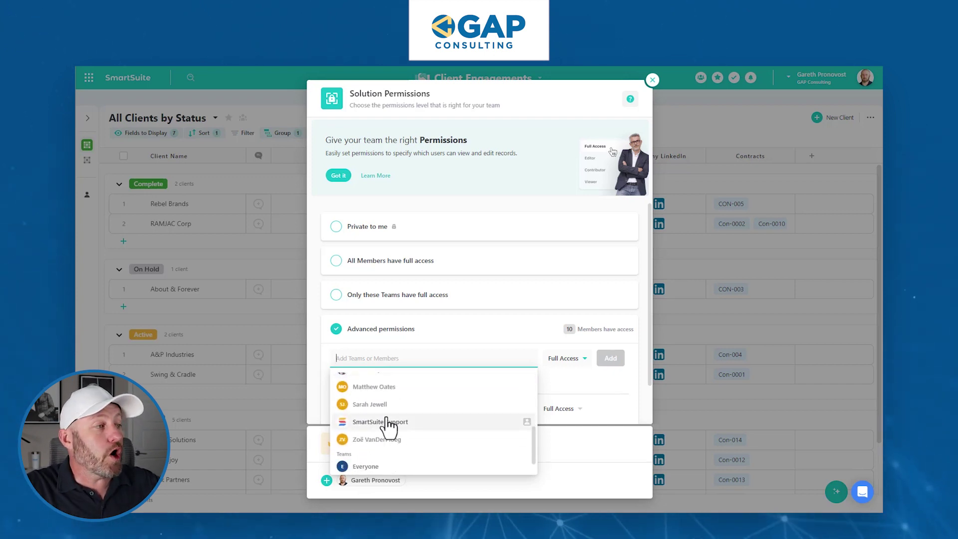
scroll(390, 421, down, 1)
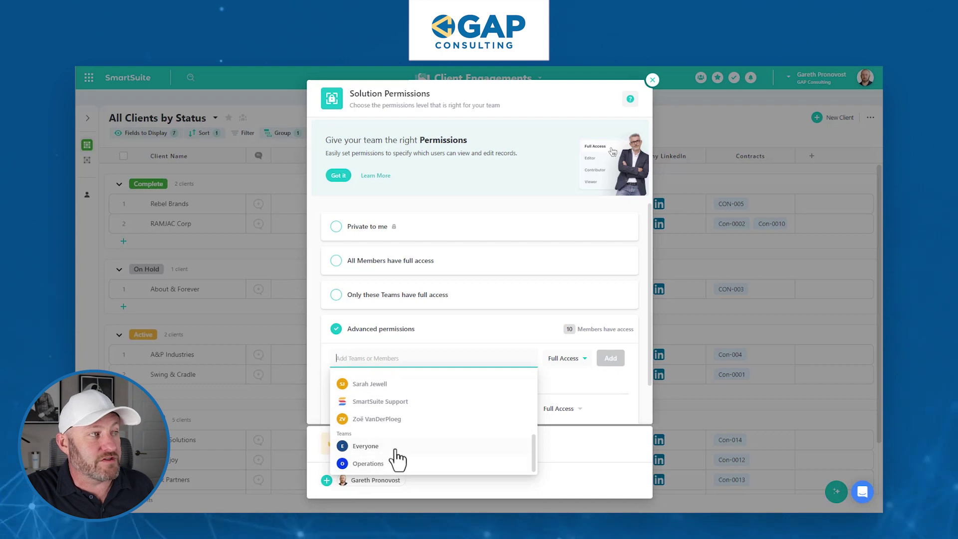
Remove the Finance team from the teams with full access and return the solution to advanced permissions.
click(372, 296)
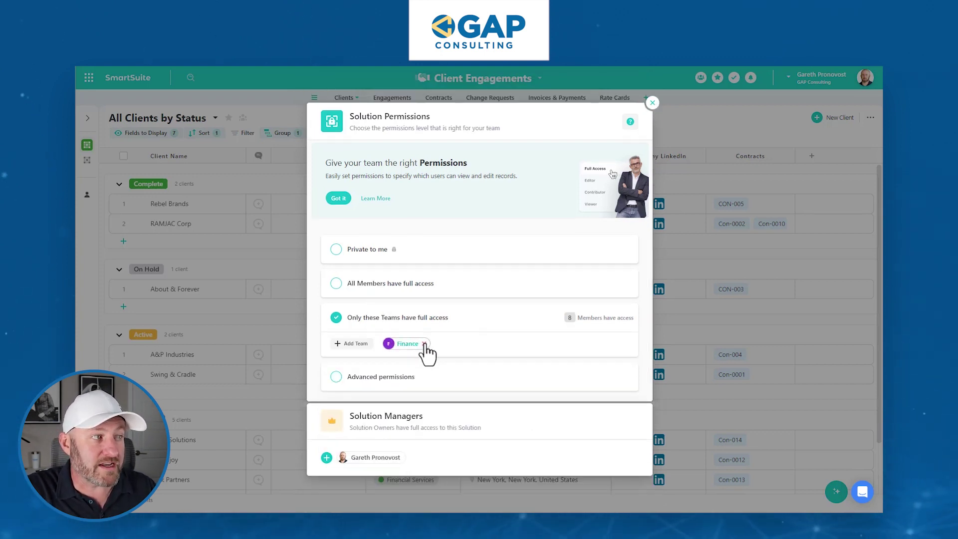
click(424, 344)
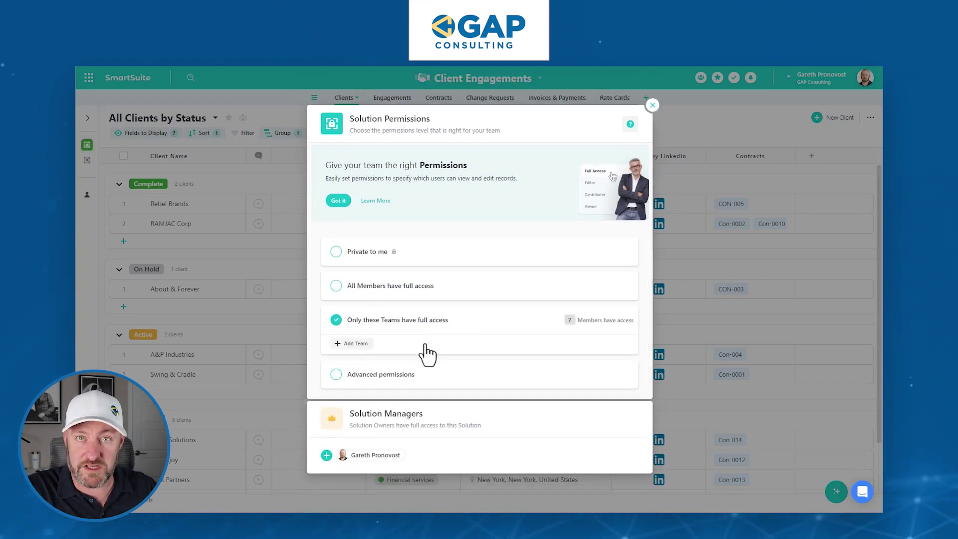
click(397, 379)
Add the Sales team to the solution's advanced permissions with the Editor access level.
click(387, 357)
scroll(409, 437, down, 5)
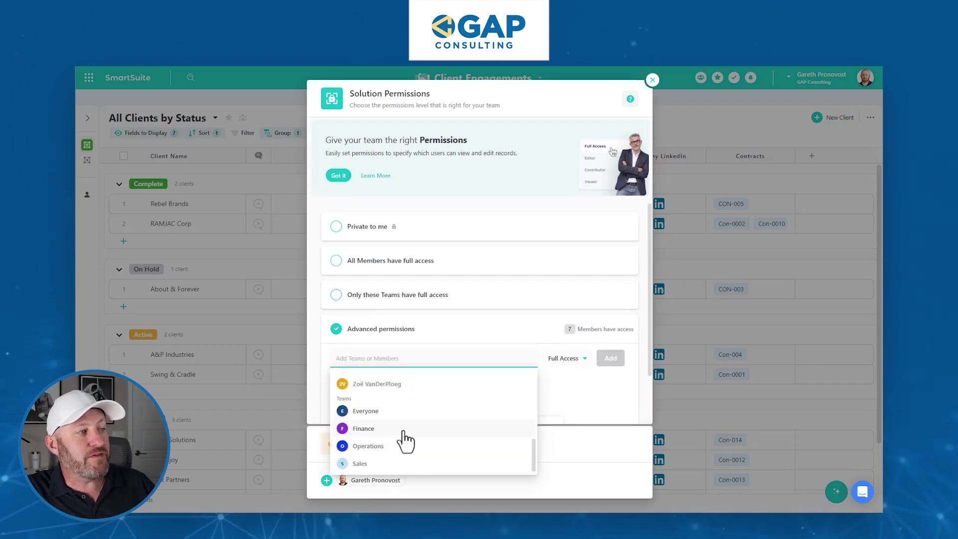
click(382, 464)
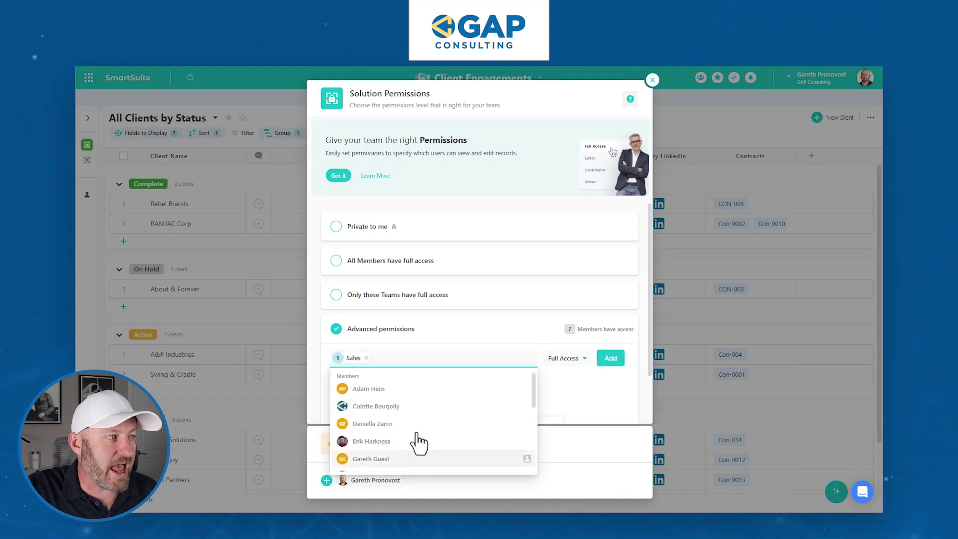
click(574, 384)
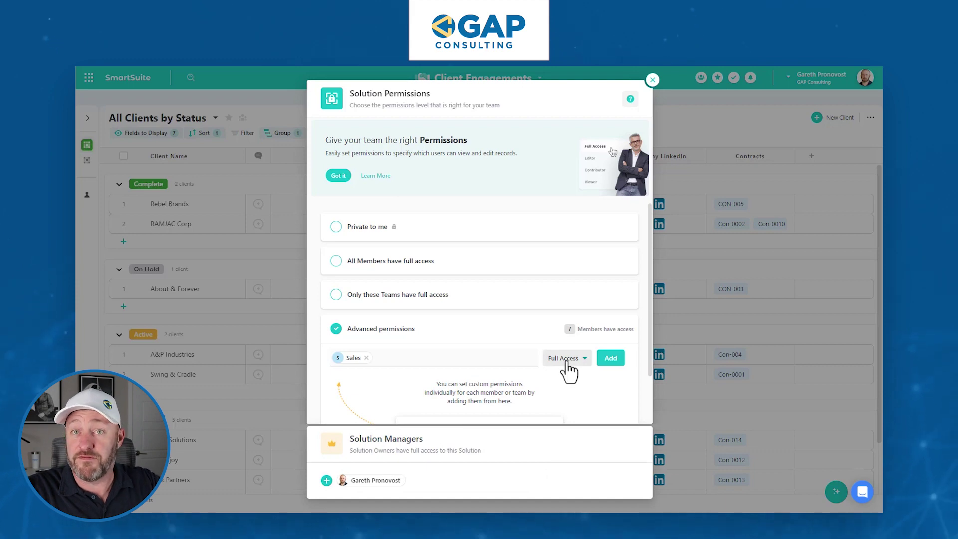
click(567, 363)
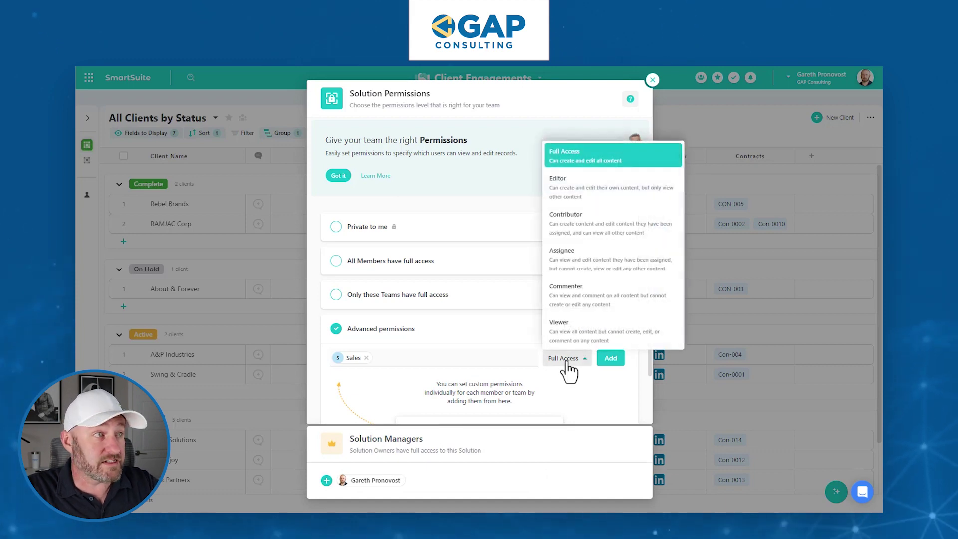
click(590, 192)
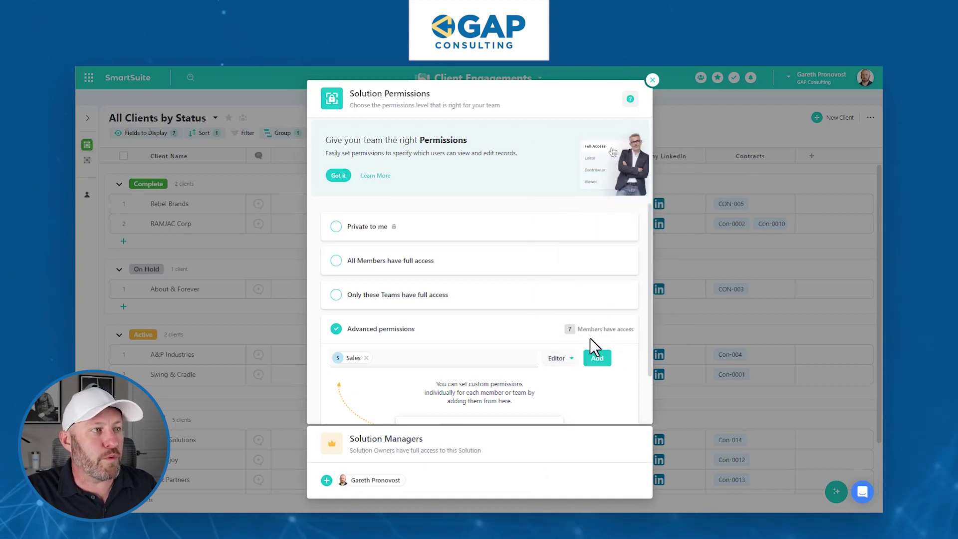
click(598, 360)
scroll(389, 407, down, 1)
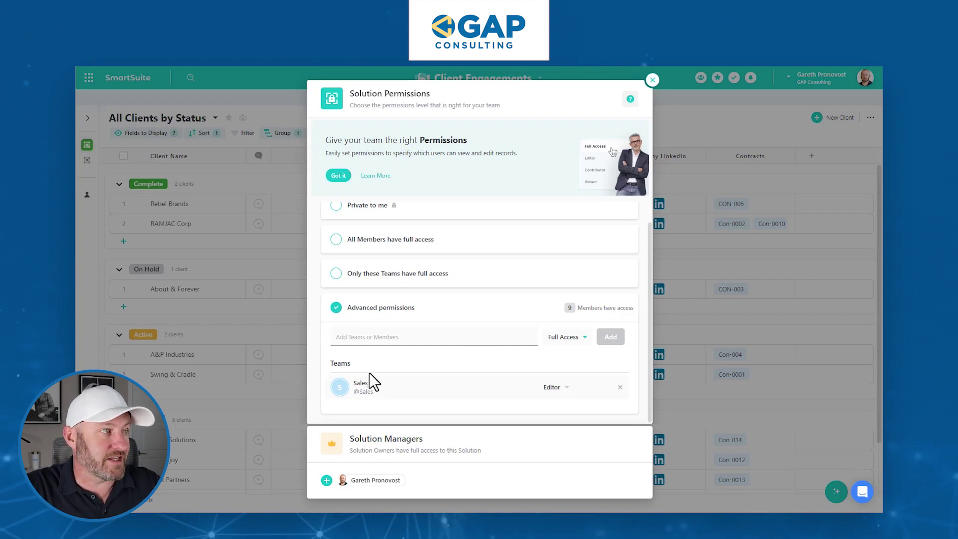
Add the Finance team to the advanced permissions as Commenter and close the solution permissions.
click(365, 342)
scroll(372, 429, down, 5)
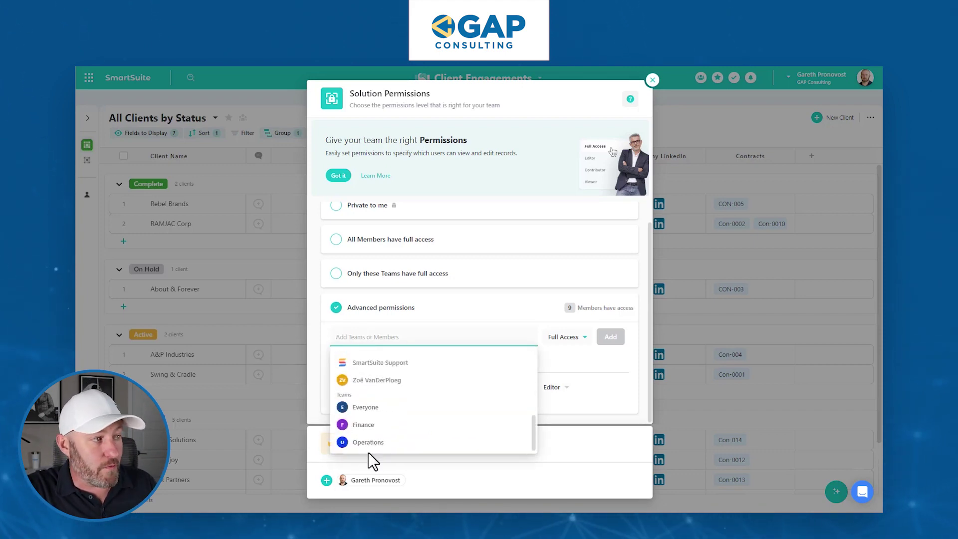
click(363, 425)
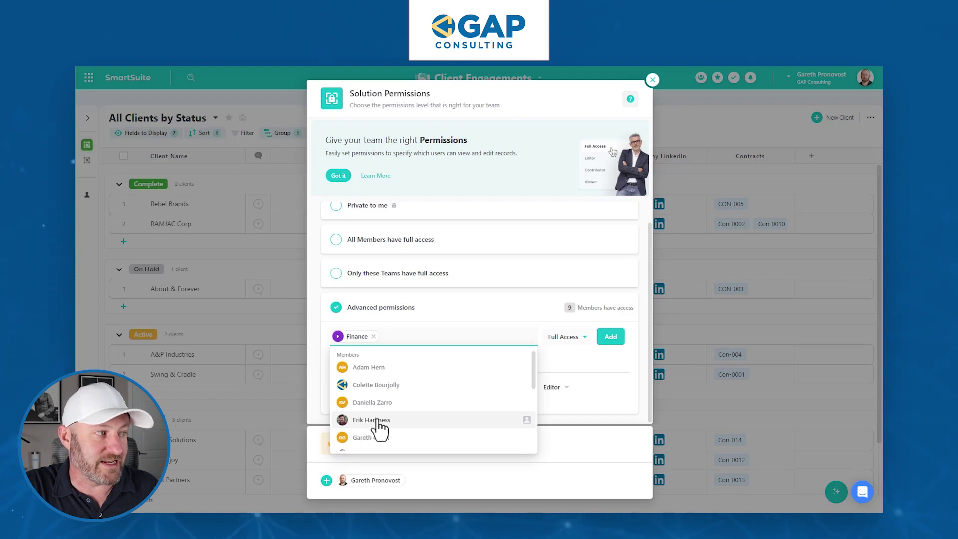
scroll(379, 426, down, 5)
click(572, 338)
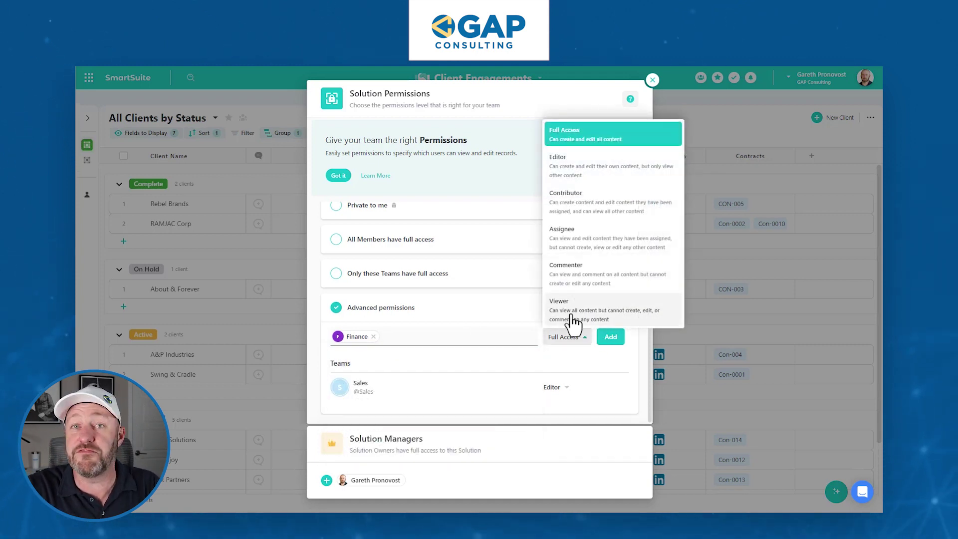
click(637, 297)
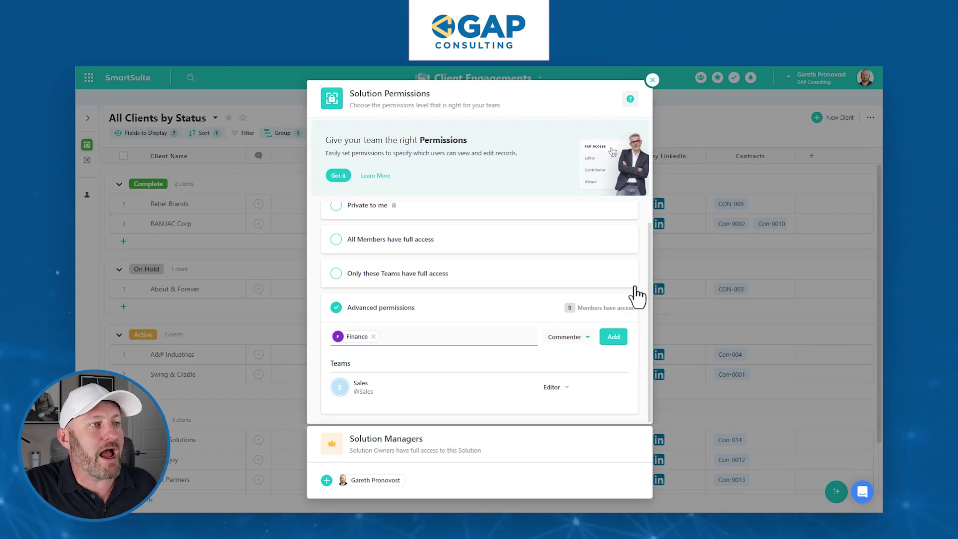
click(613, 339)
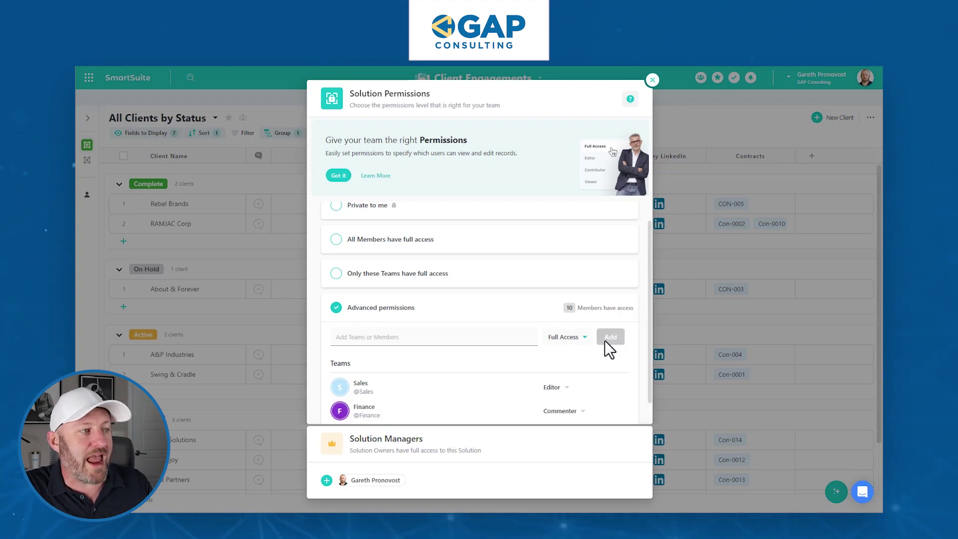
scroll(548, 359, down, 1)
scroll(548, 363, up, 2)
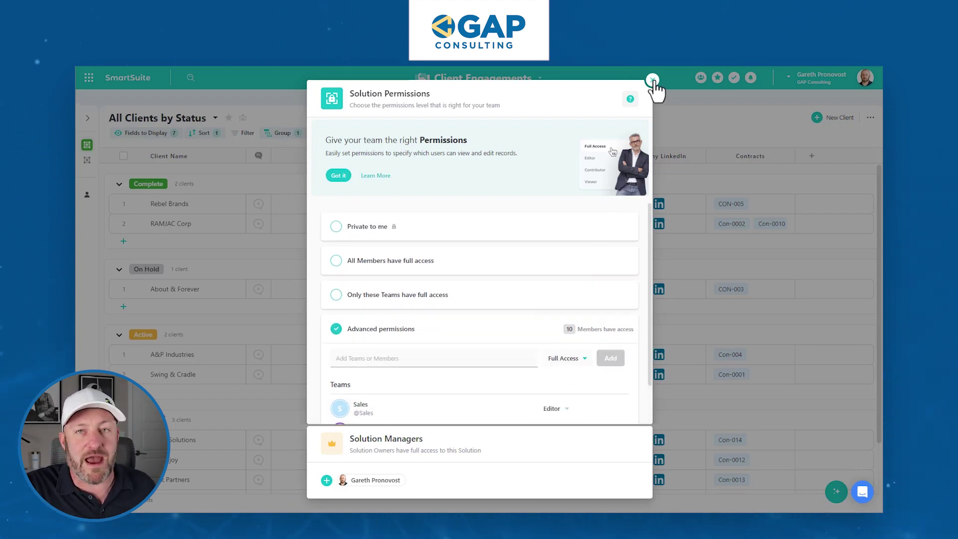
click(652, 80)
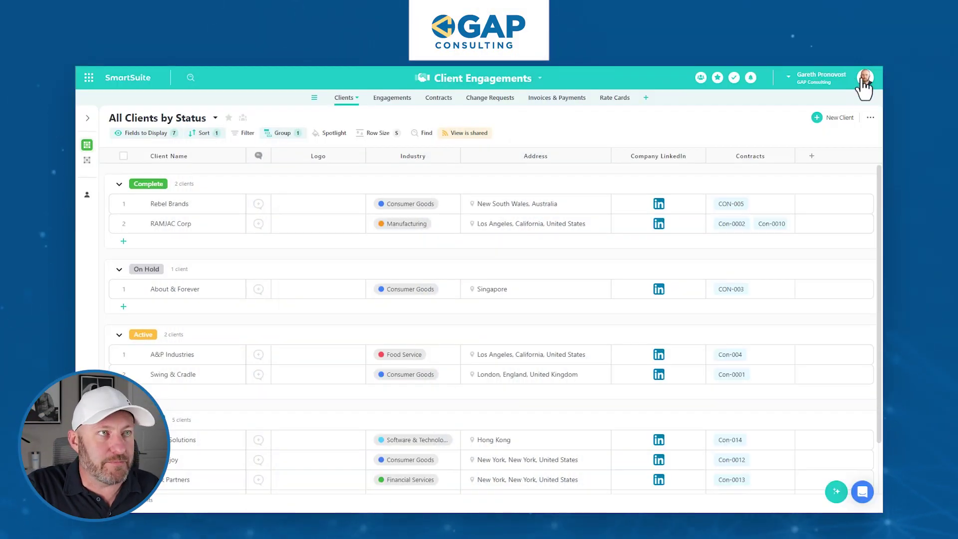
View the team assignment options for inviting new members in workspace administration, and close the invitation without sending it.
click(865, 80)
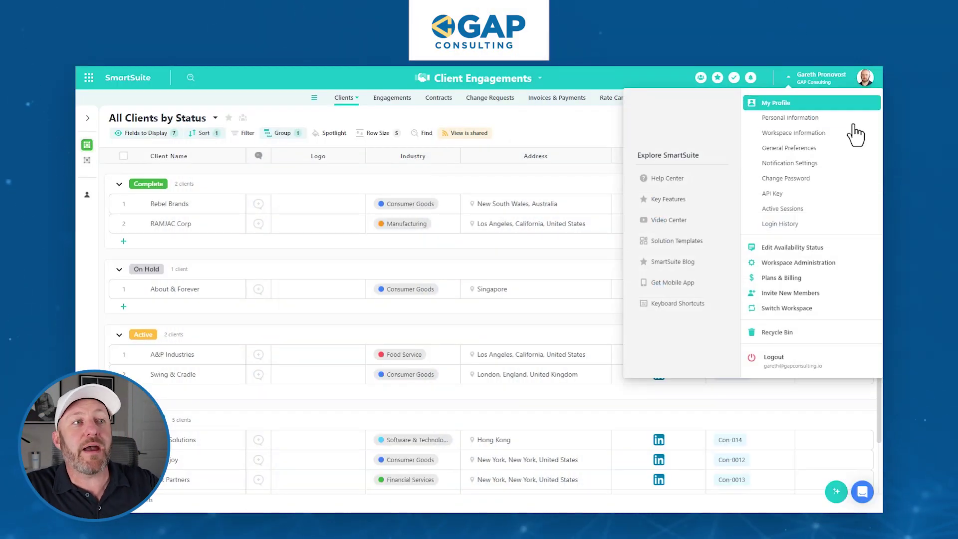
click(811, 264)
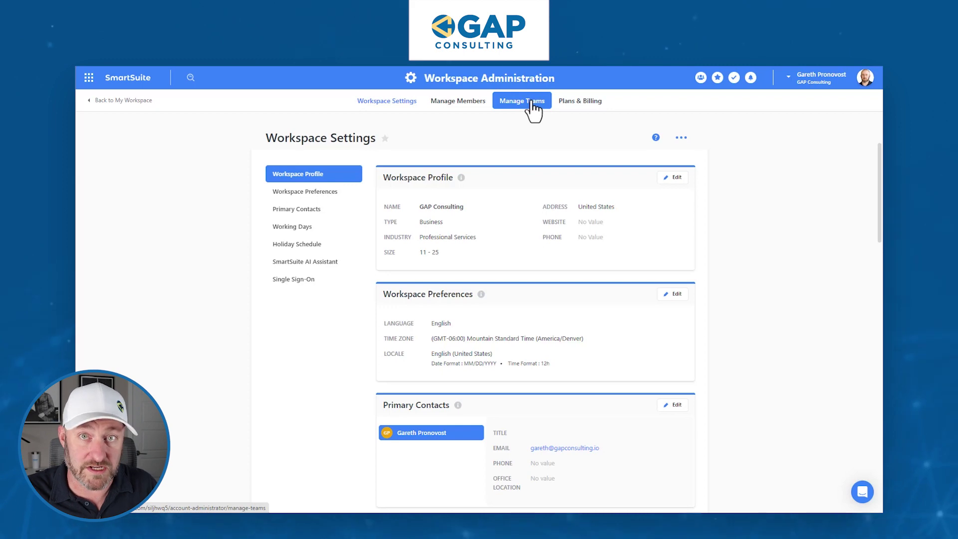
click(439, 109)
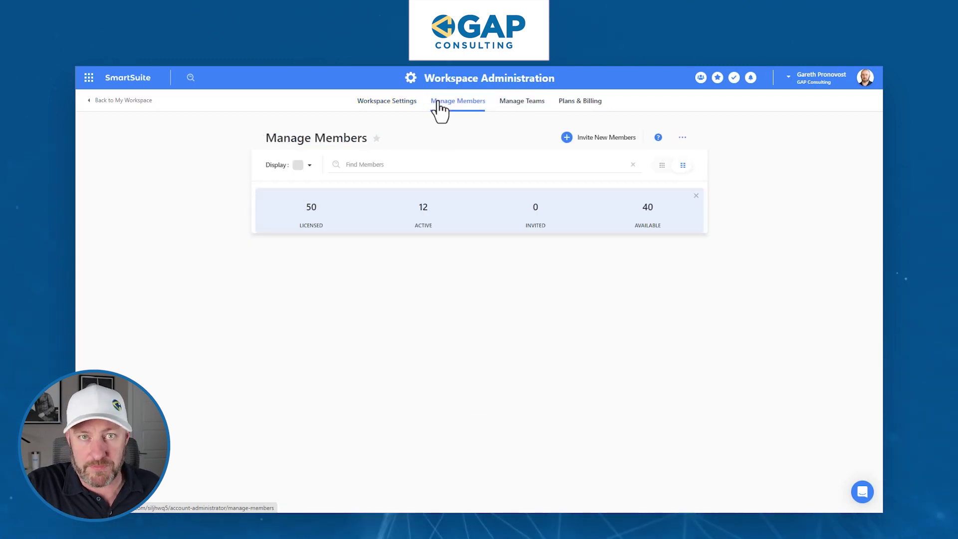
click(570, 141)
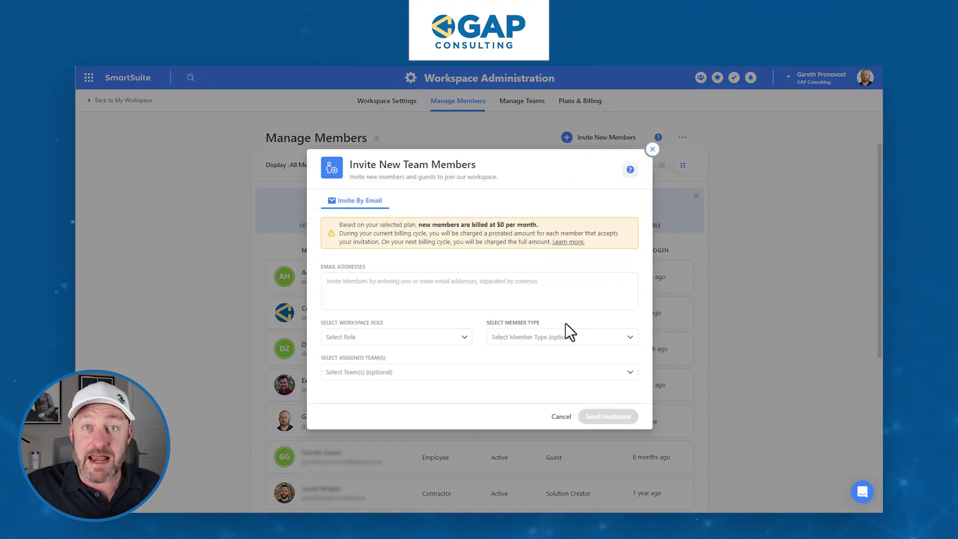
click(385, 375)
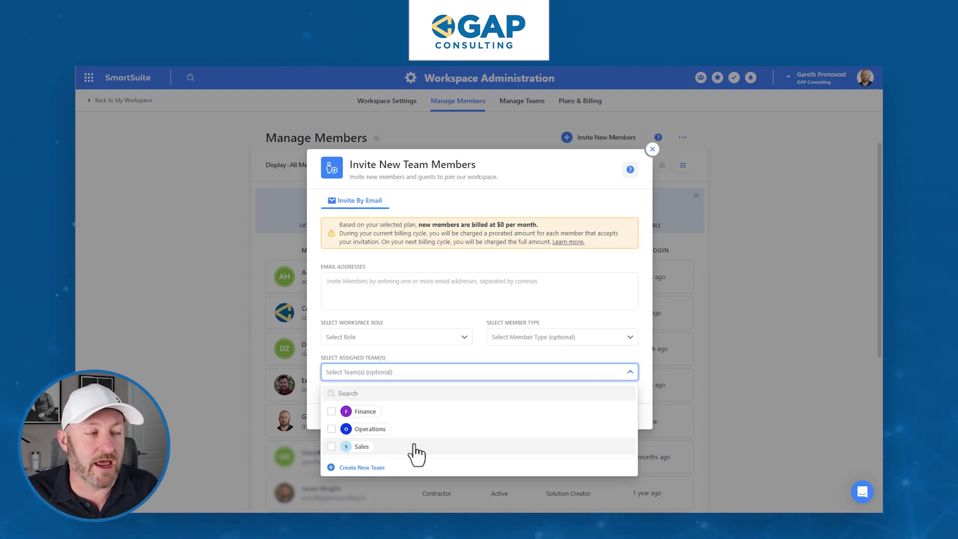
click(652, 149)
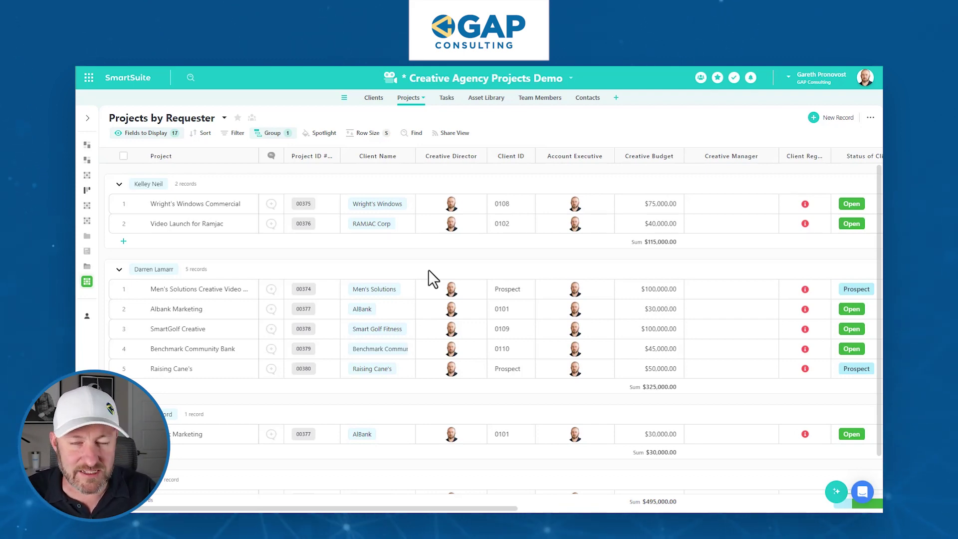
Open the table permissions of the Team Members table in the Creative Agency Projects Demo solution.
click(536, 80)
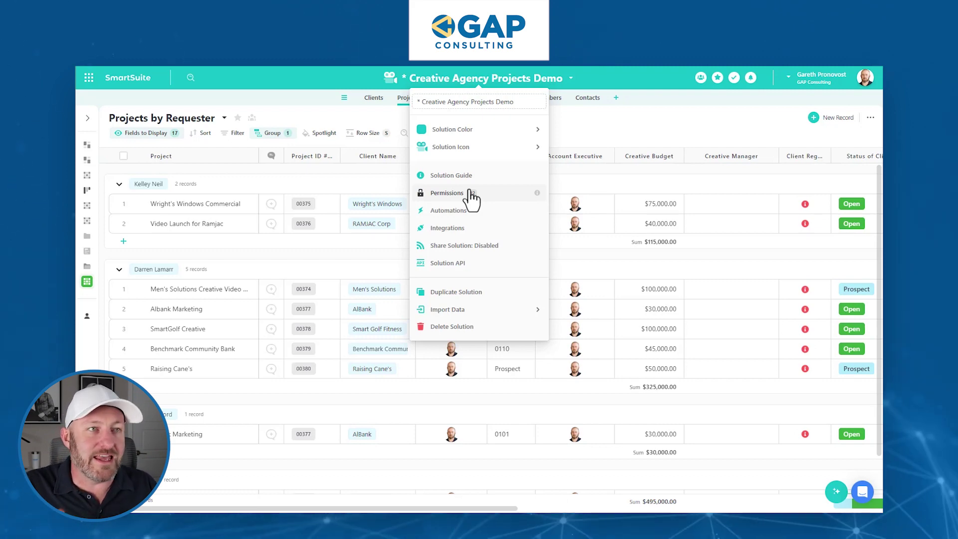
click(564, 128)
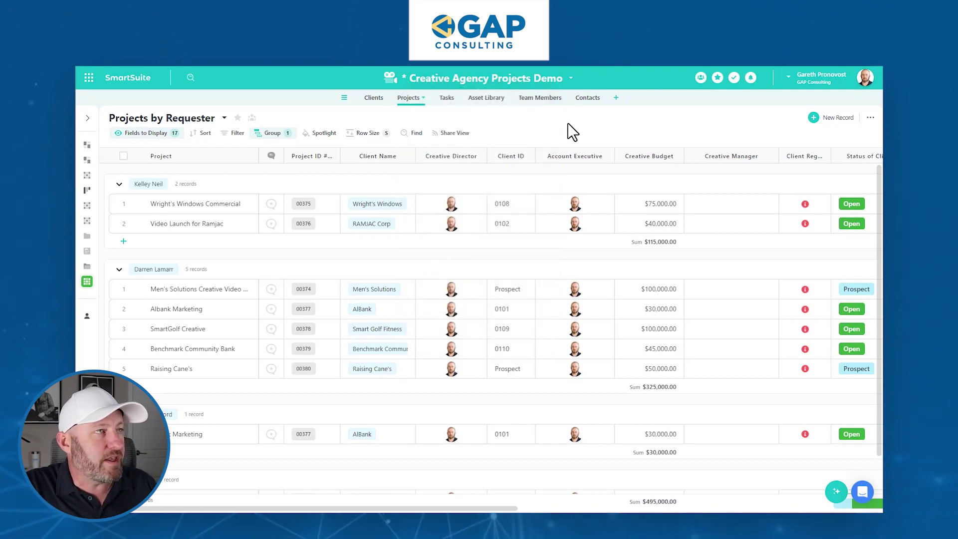
click(539, 98)
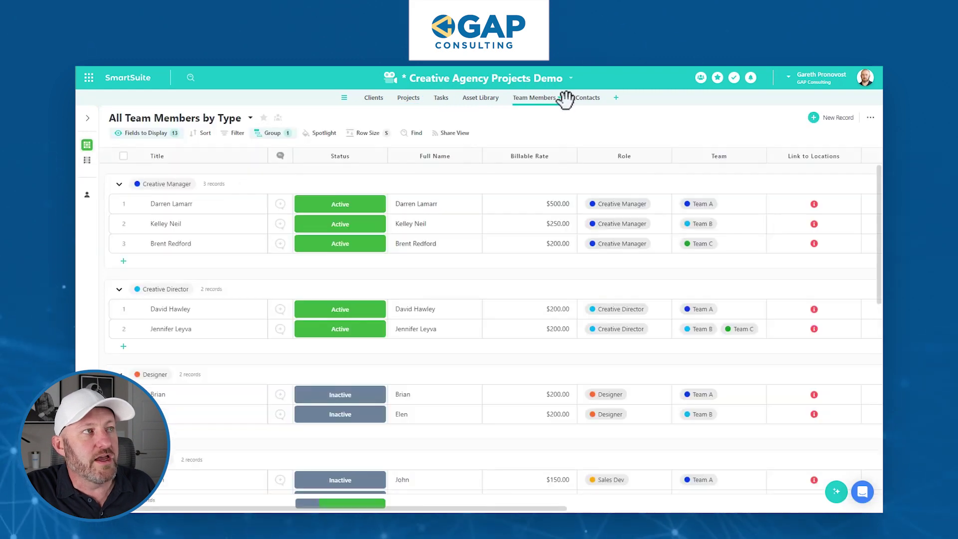
click(559, 98)
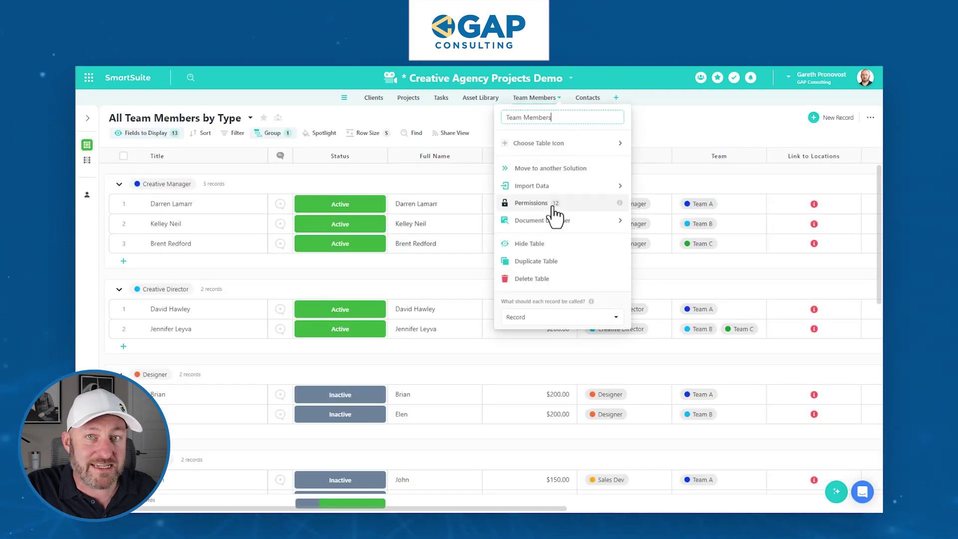
click(531, 203)
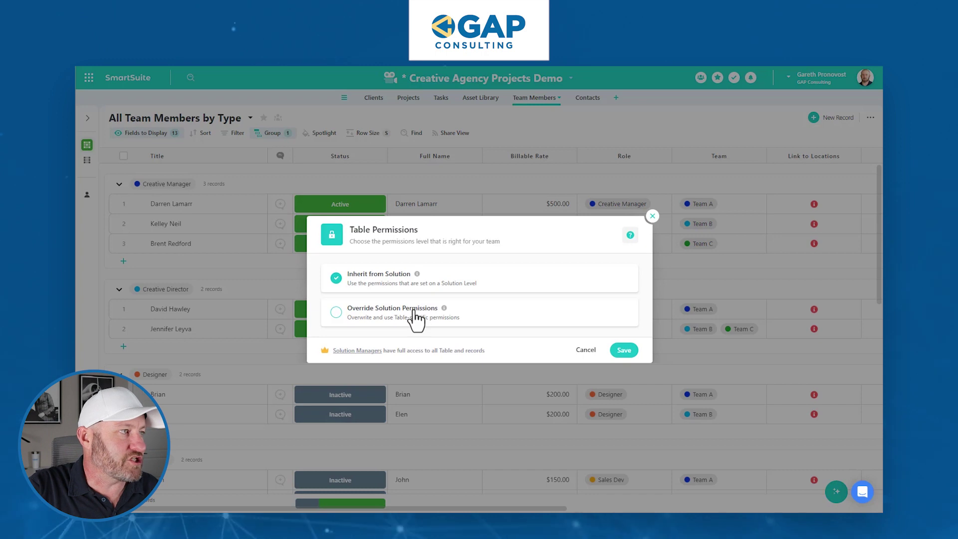
Set the Team Members table to override the solution permissions and view the members available to add.
click(414, 315)
click(402, 276)
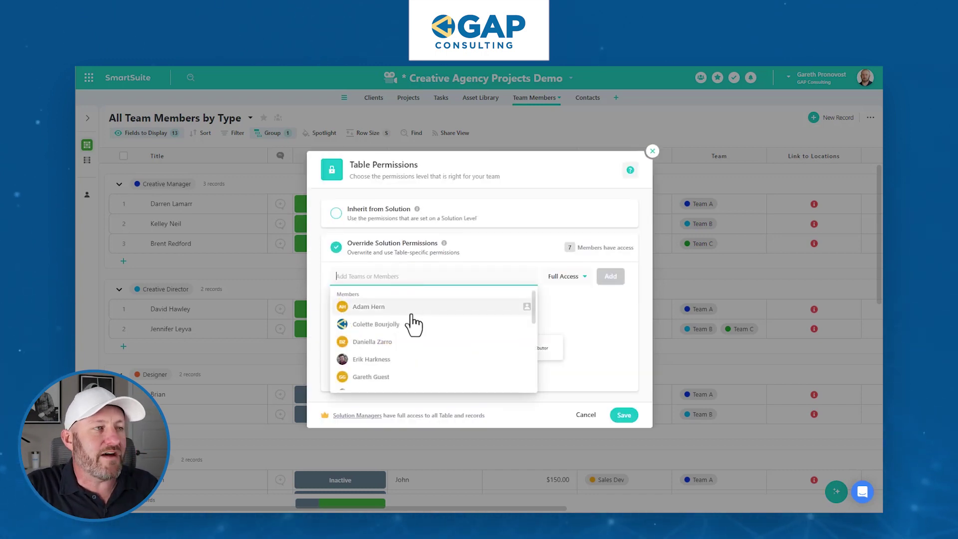
click(593, 319)
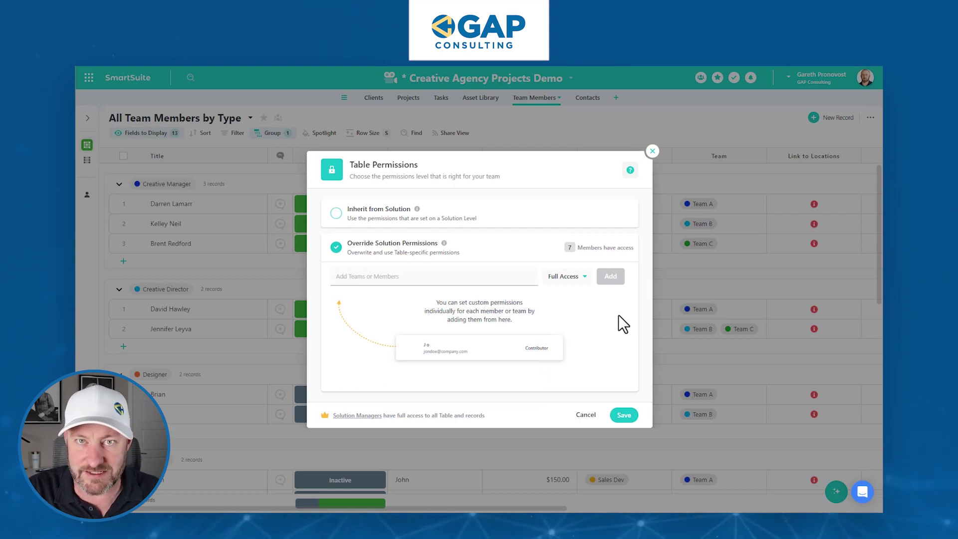